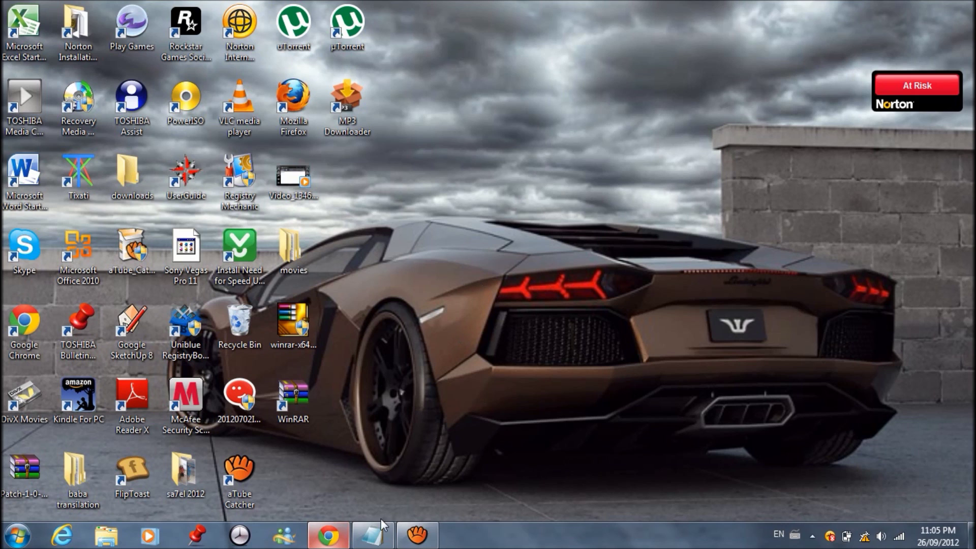
Check the video-needs notes, then bring Chrome back up.
click(377, 533)
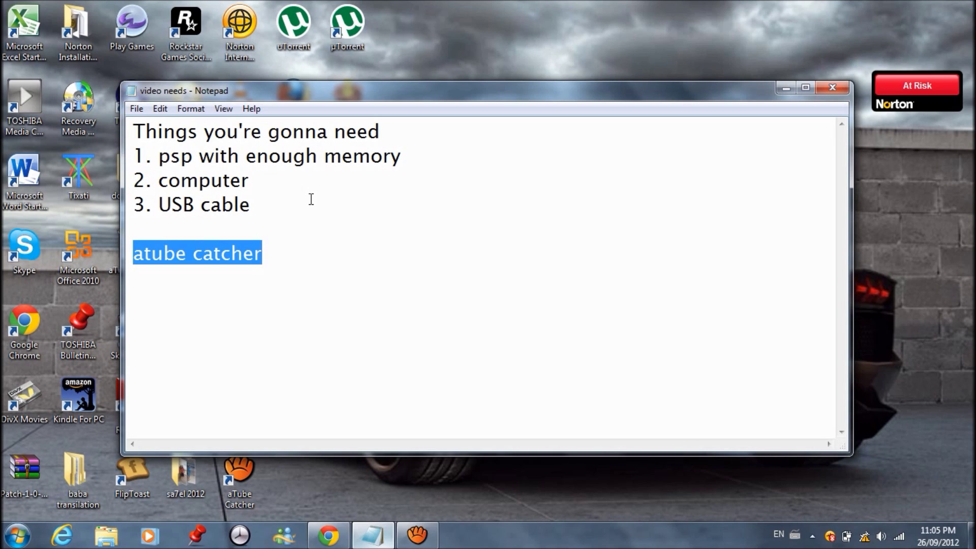
click(783, 89)
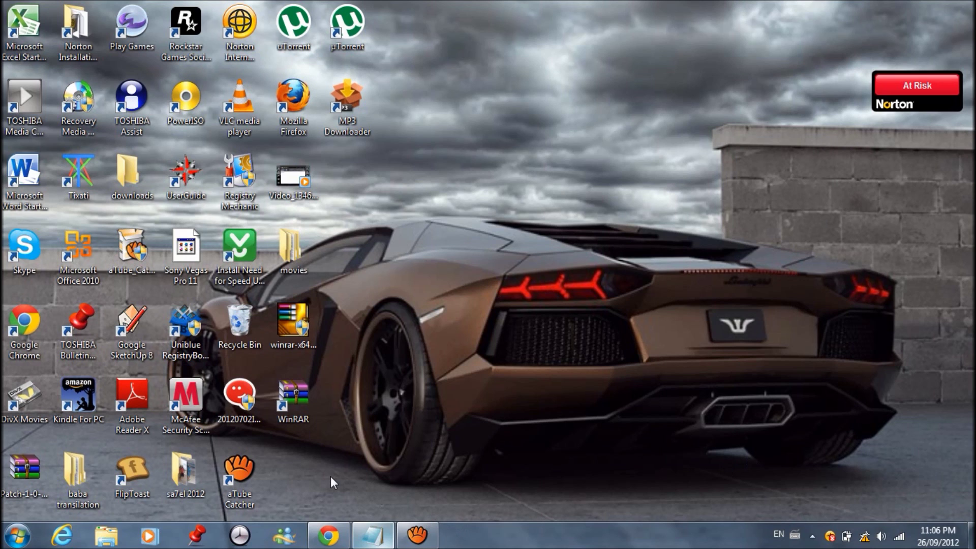
click(328, 536)
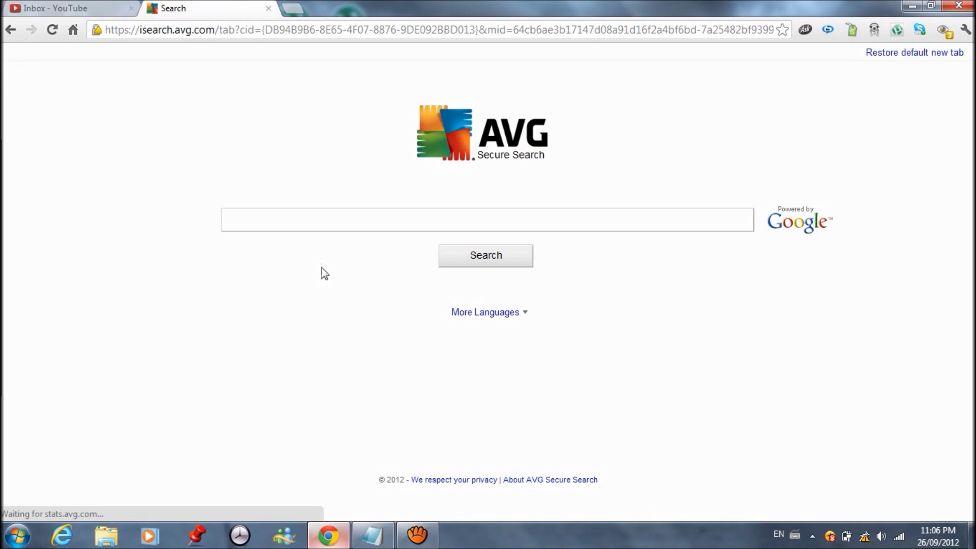
Search Google for 'atube catcher download' and open the Softonic result.
click(254, 29)
key(BackSpace)
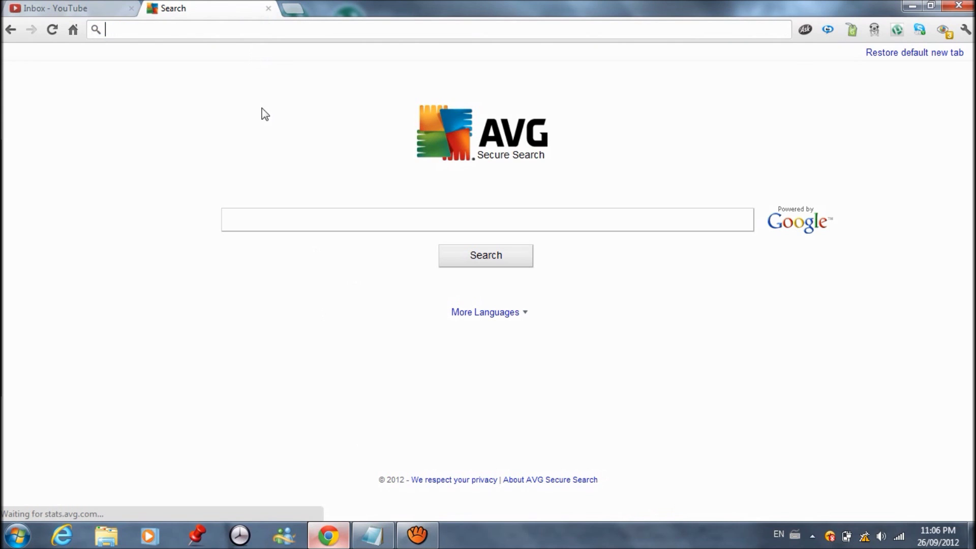
text(google.ca)
key(Return)
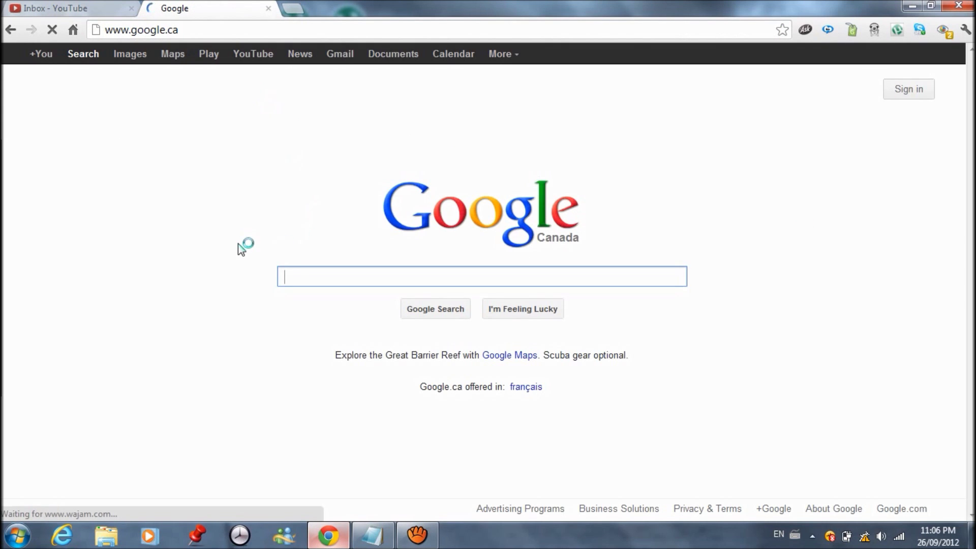
text(atube )
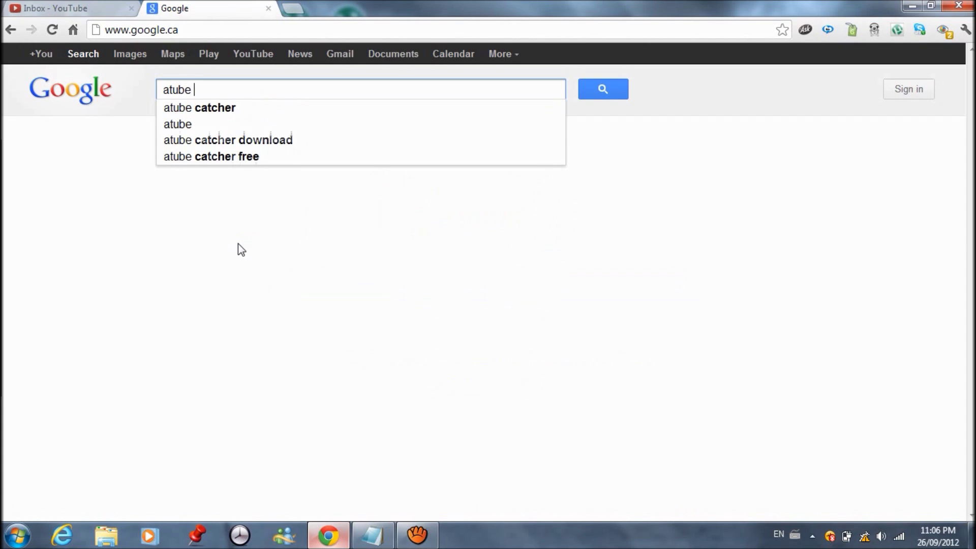
text(catcher d)
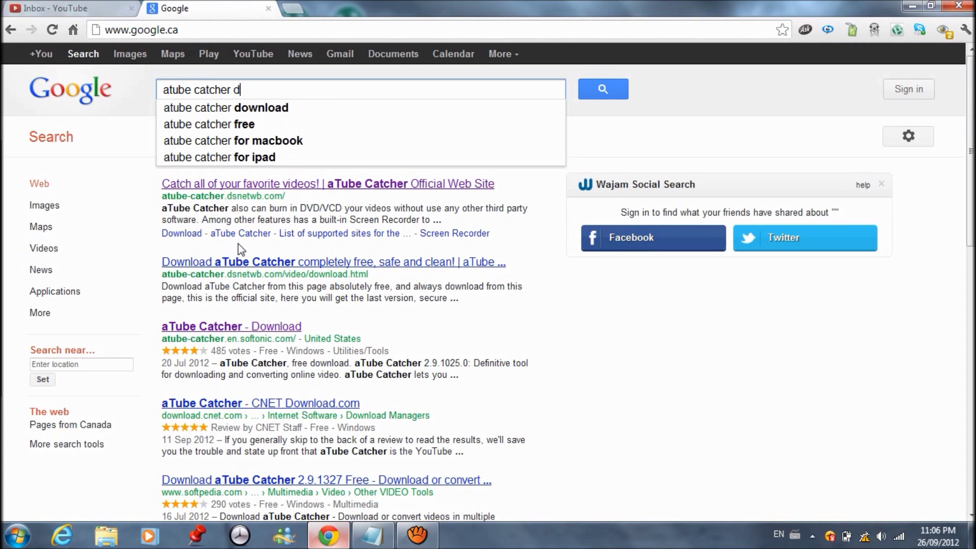
text(ownload)
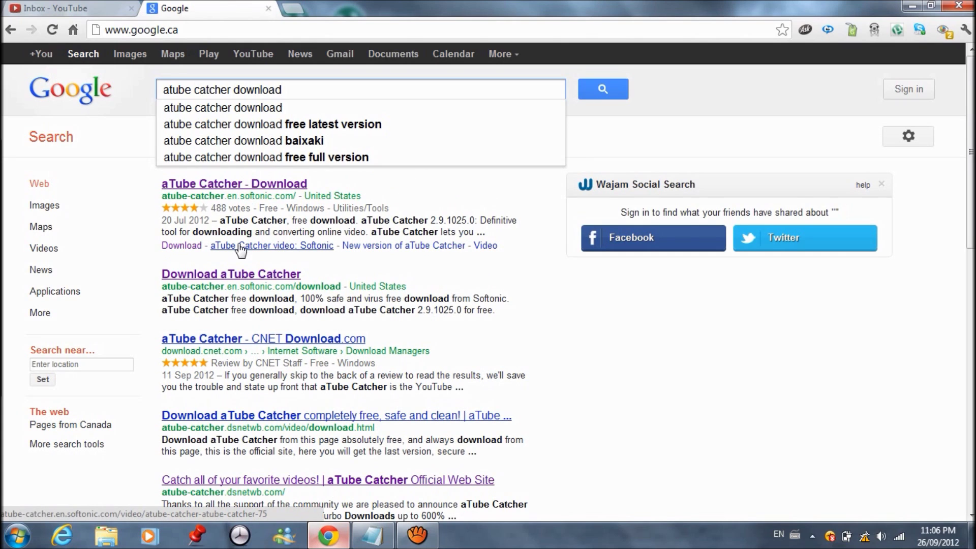
key(Return)
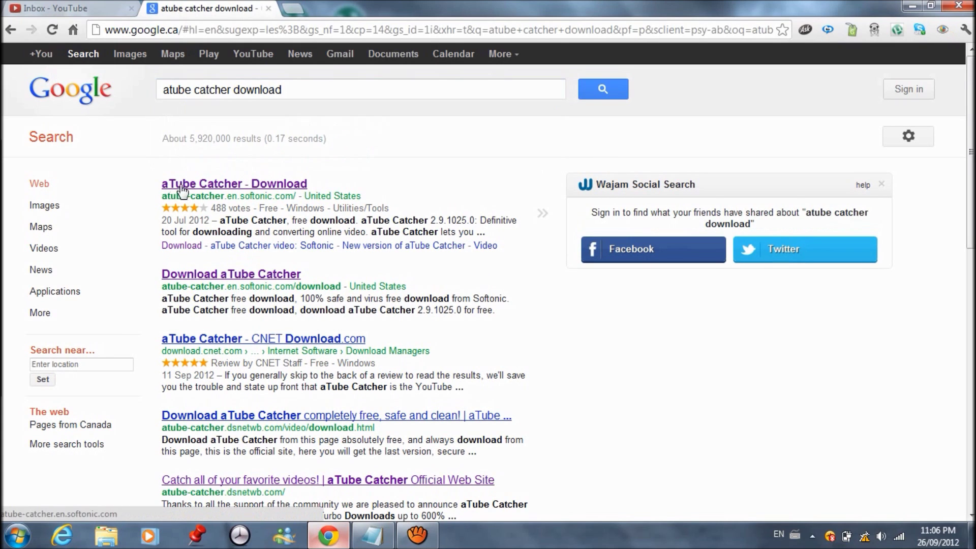
click(173, 188)
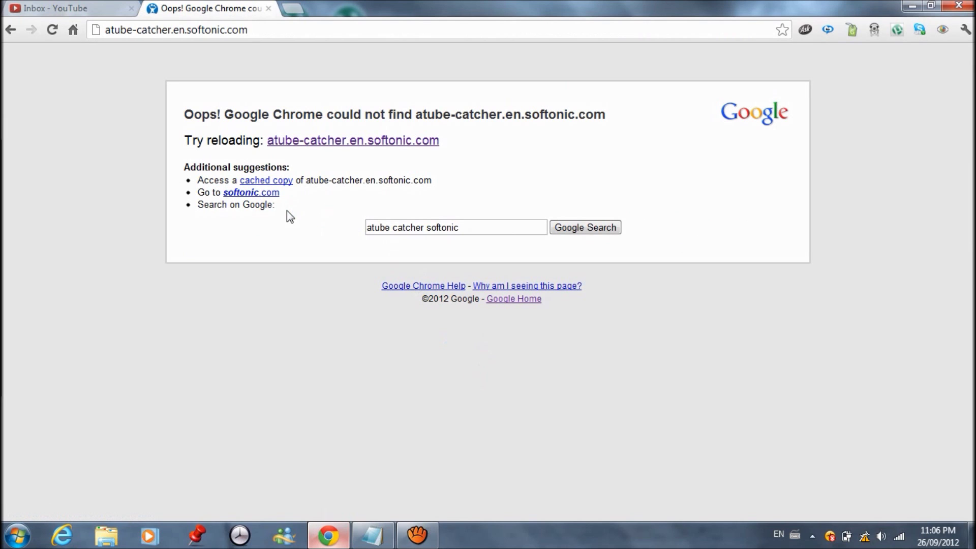
Reload Softonic, reach the aTube Catcher free download page, then minimize Chrome.
click(51, 30)
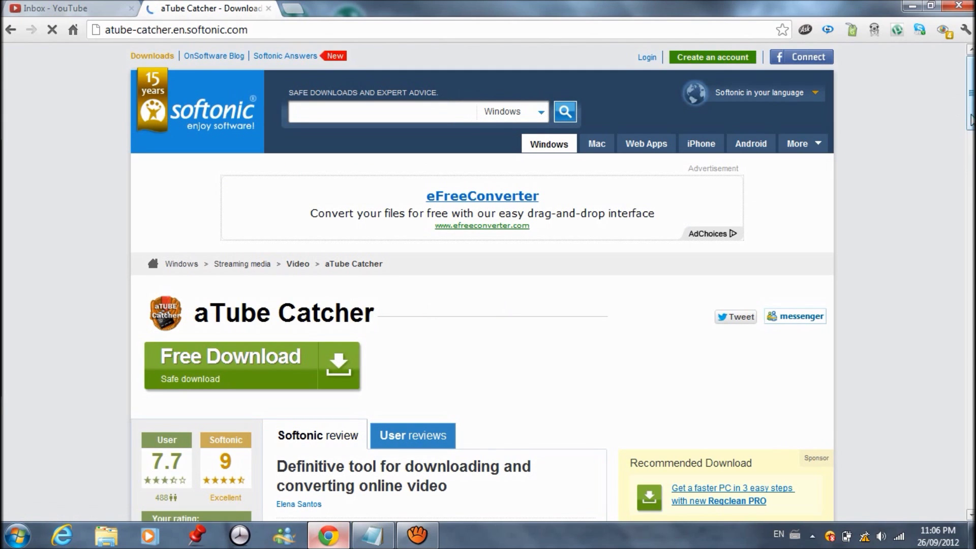
scroll(971, 122, down, 1)
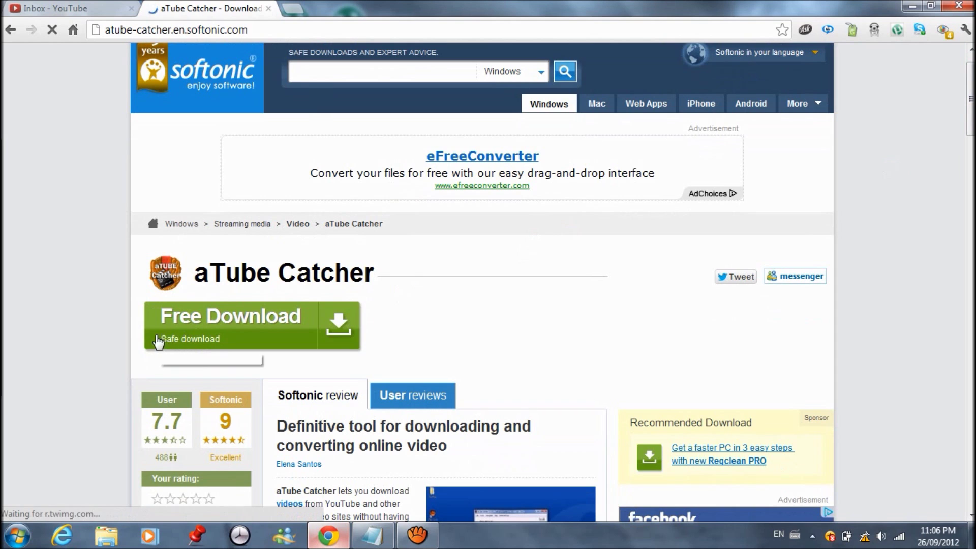
click(192, 333)
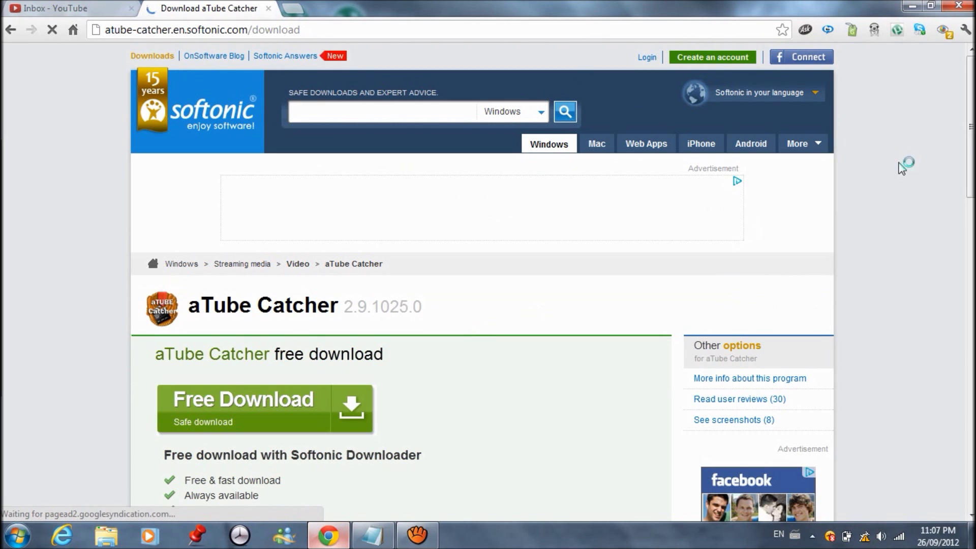
scroll(966, 152, down, 1)
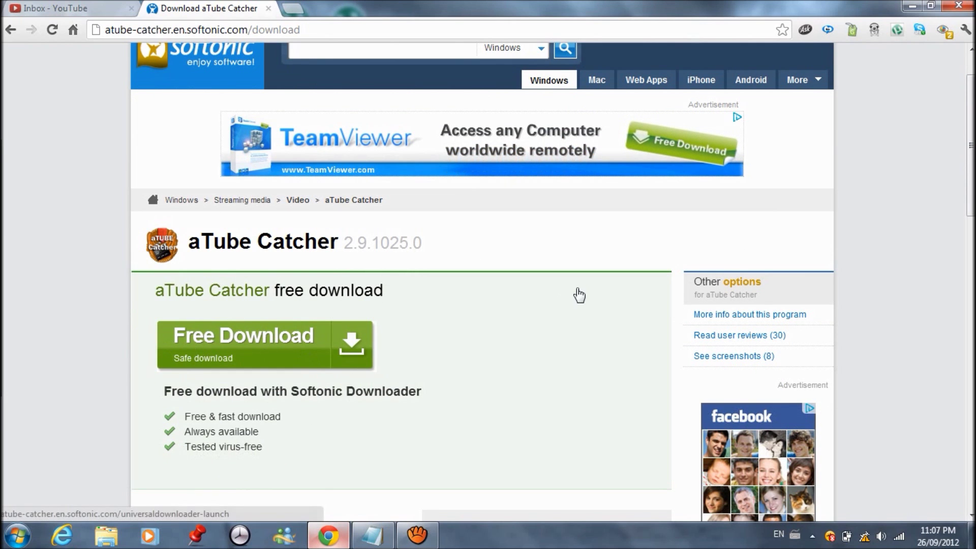
click(910, 7)
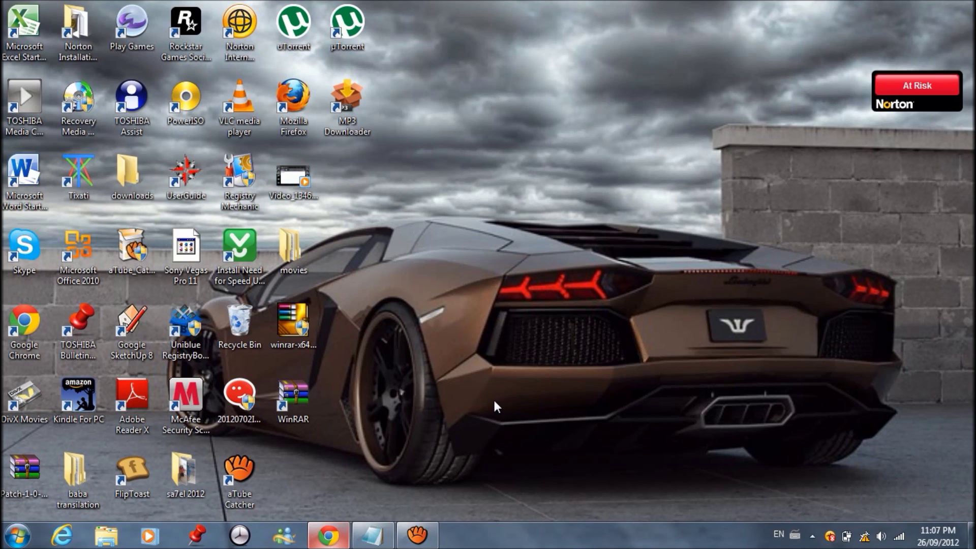
Launch aTube Catcher and add the Sanofi Aventis (Novalox) video in the Video Converter.
click(249, 468)
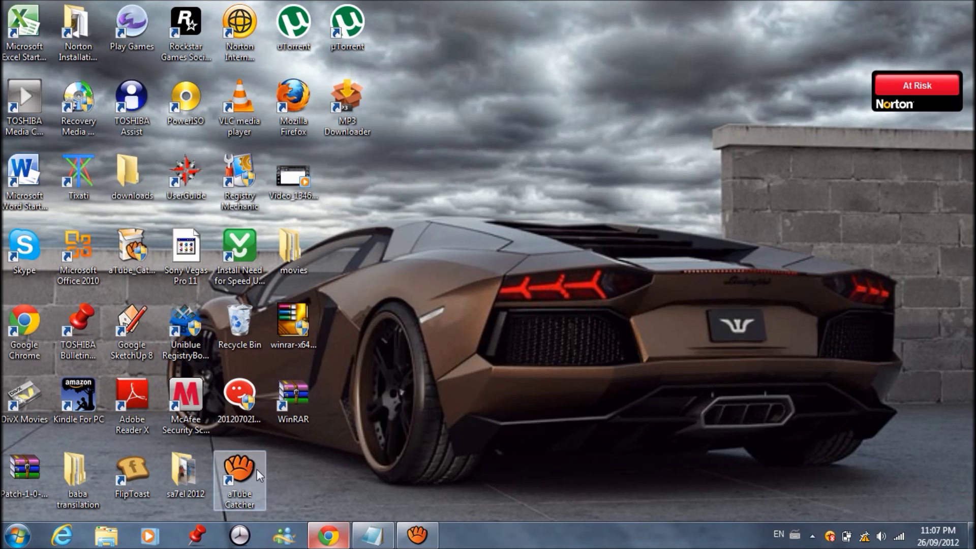
double_click(249, 470)
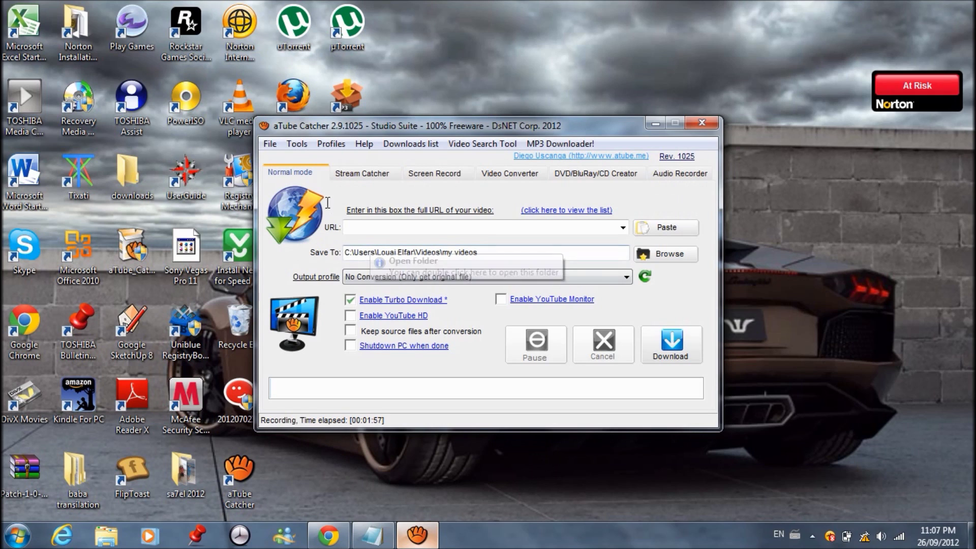
click(499, 176)
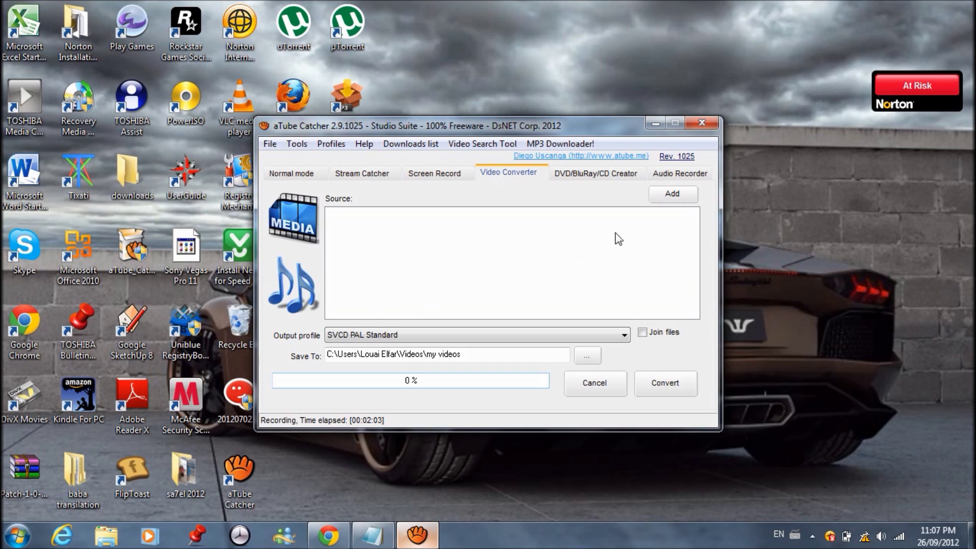
click(679, 194)
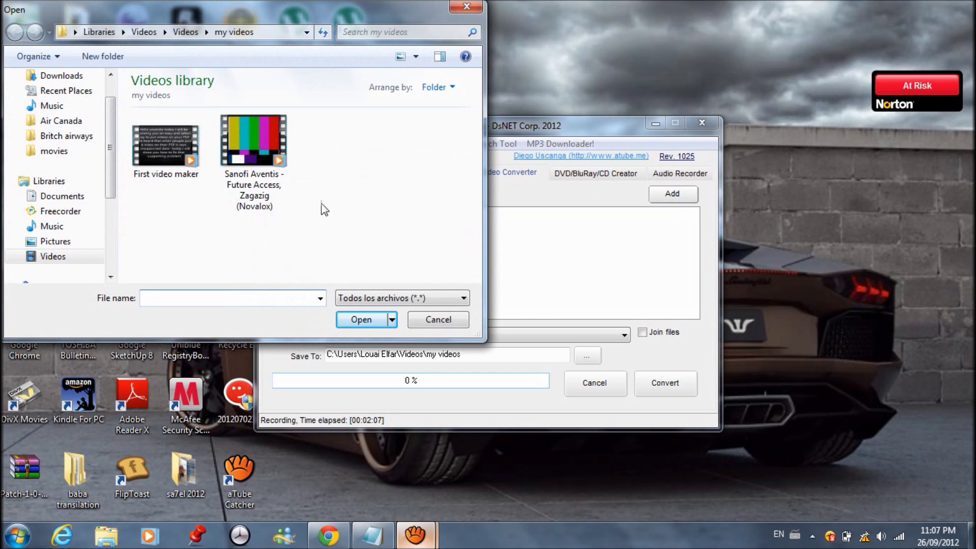
click(253, 157)
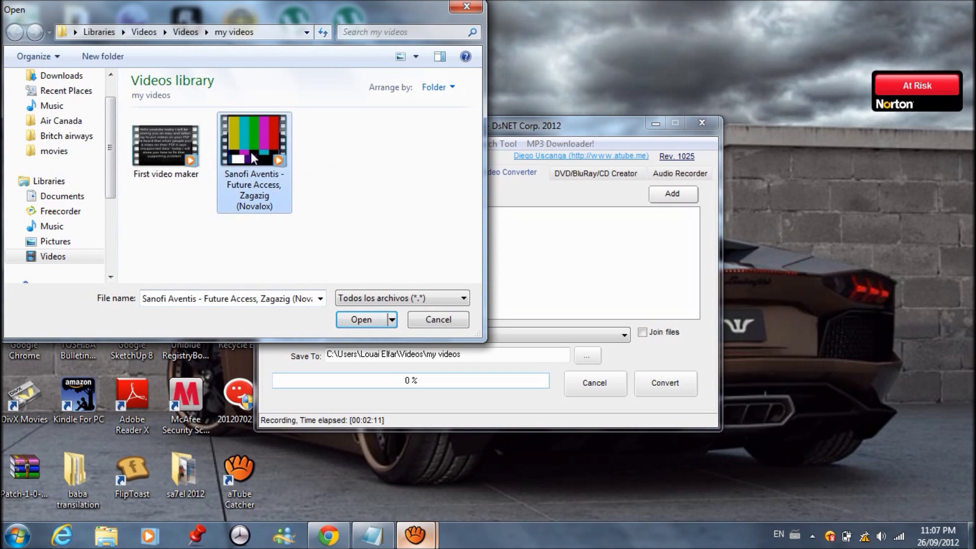
click(359, 319)
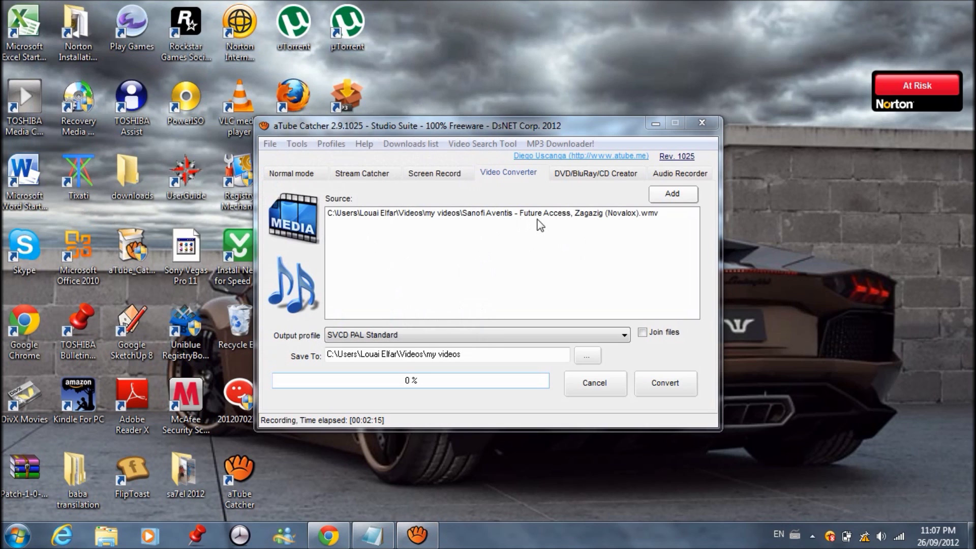
Choose the PSP Sony Portable output profile and convert the Sanofi Aventis video.
click(409, 336)
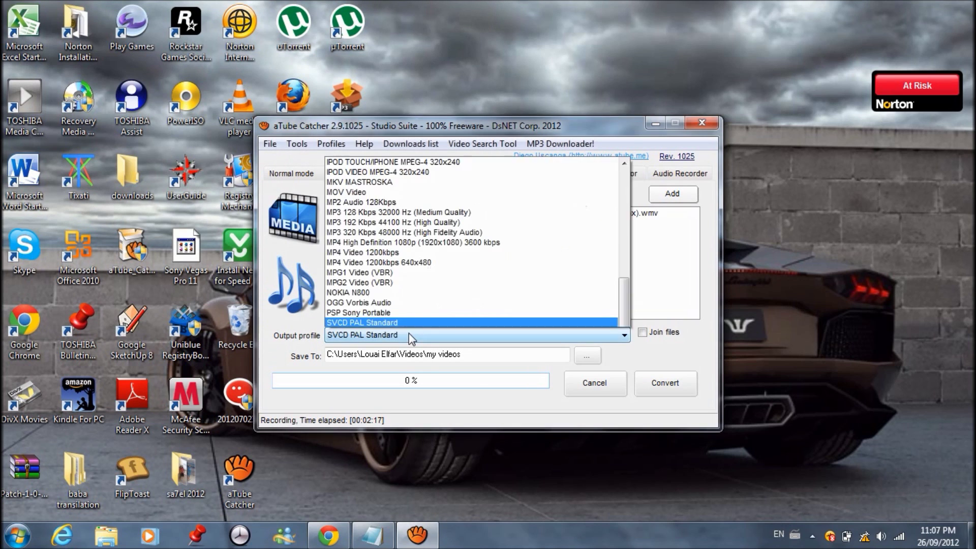
click(409, 334)
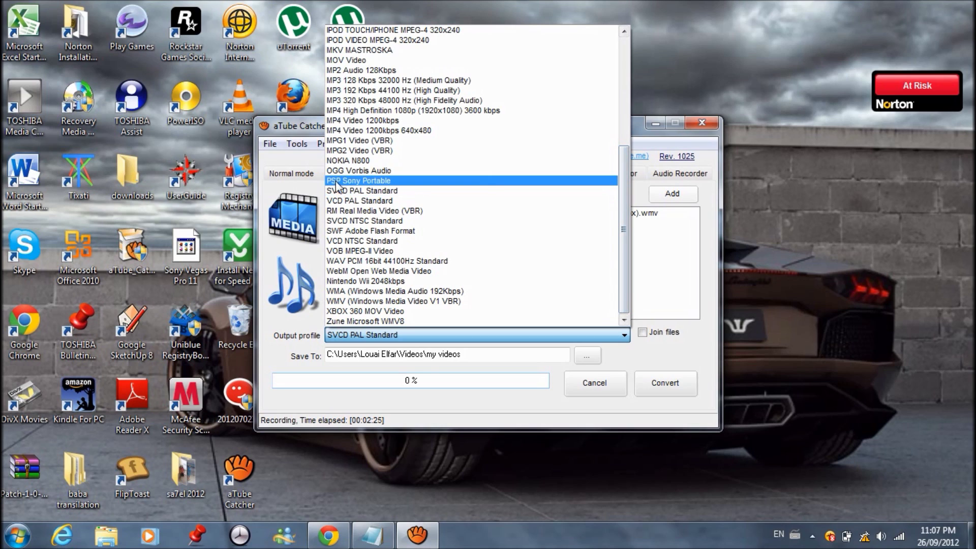
click(392, 181)
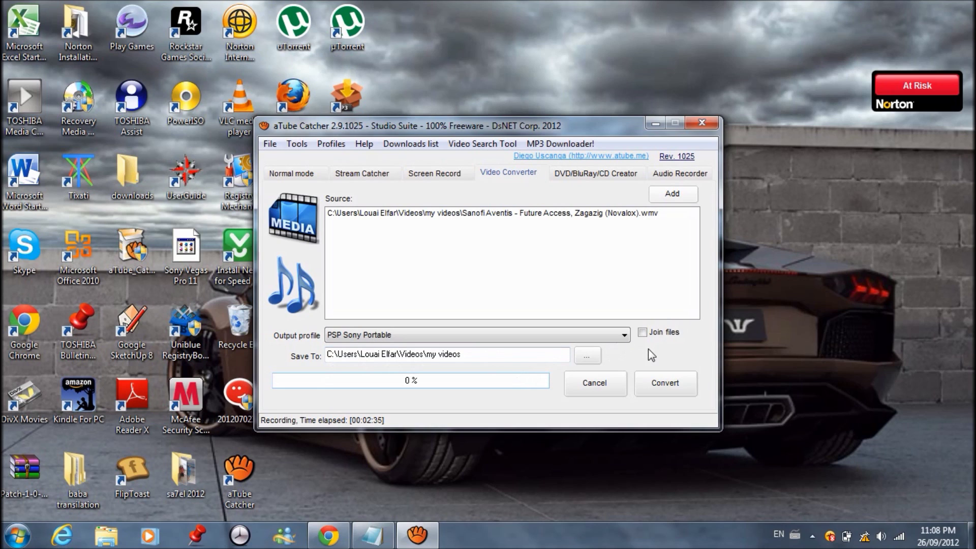
click(655, 386)
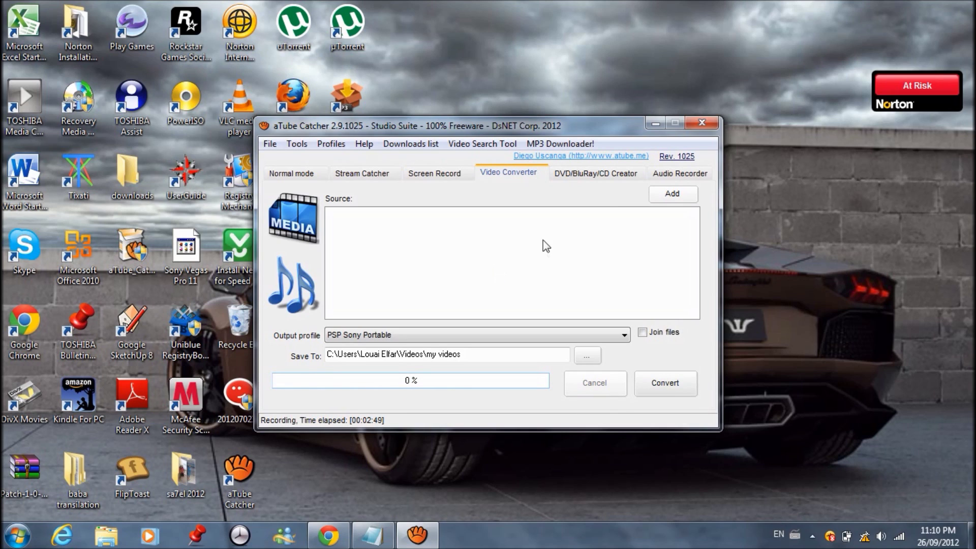
Minimize aTube Catcher and browse Explorer to Libraries > Videos > Videos > my videos.
click(656, 124)
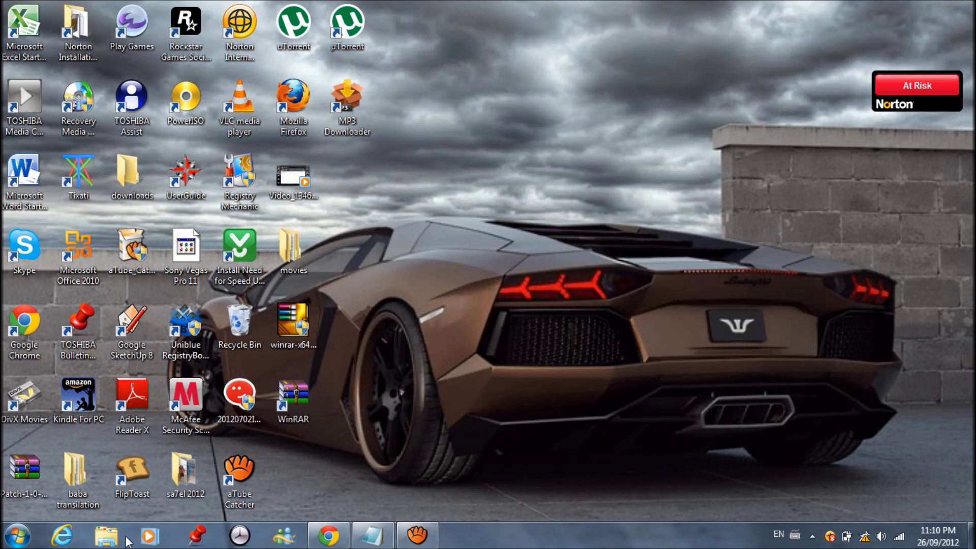
click(107, 535)
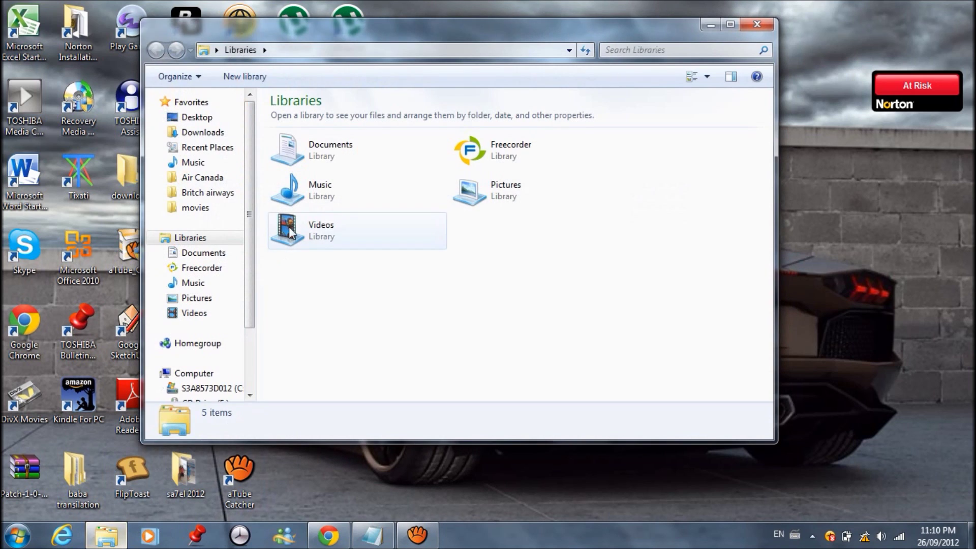
click(163, 313)
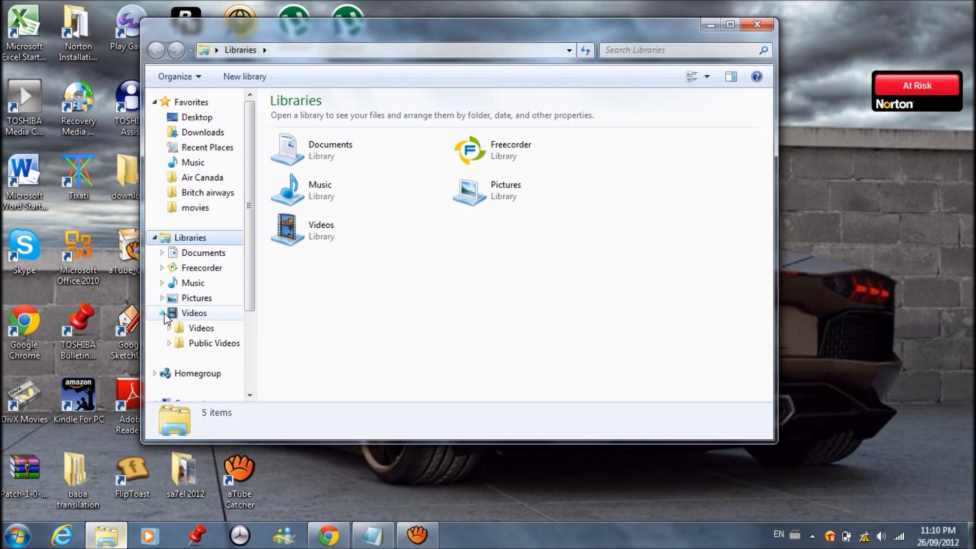
click(169, 329)
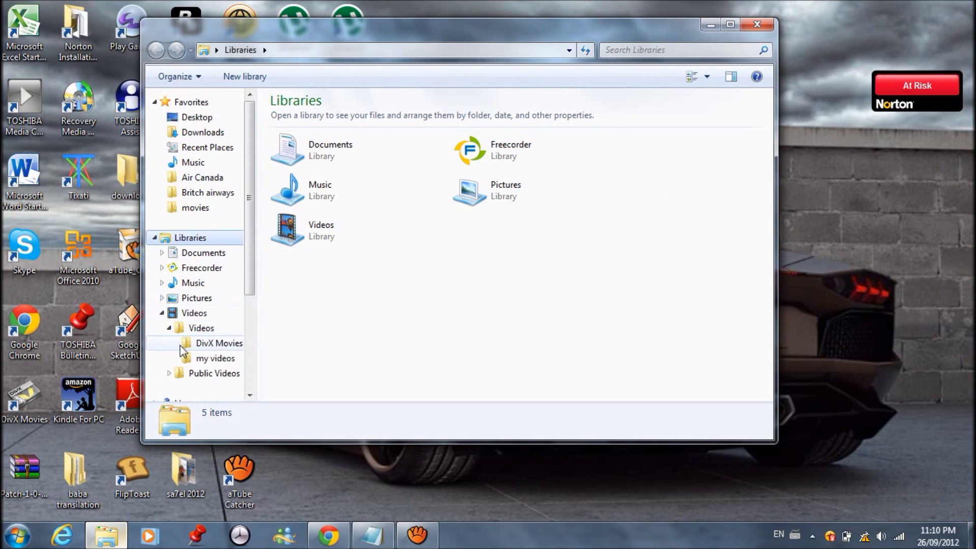
click(209, 359)
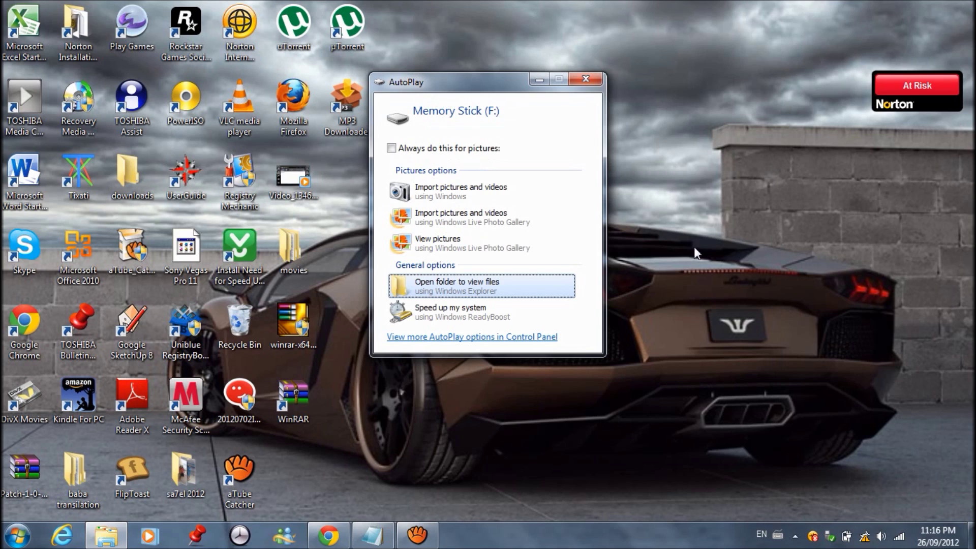
Open Memory Stick (F:) from AutoPlay, view the PSP folder, then return to F:.
click(456, 291)
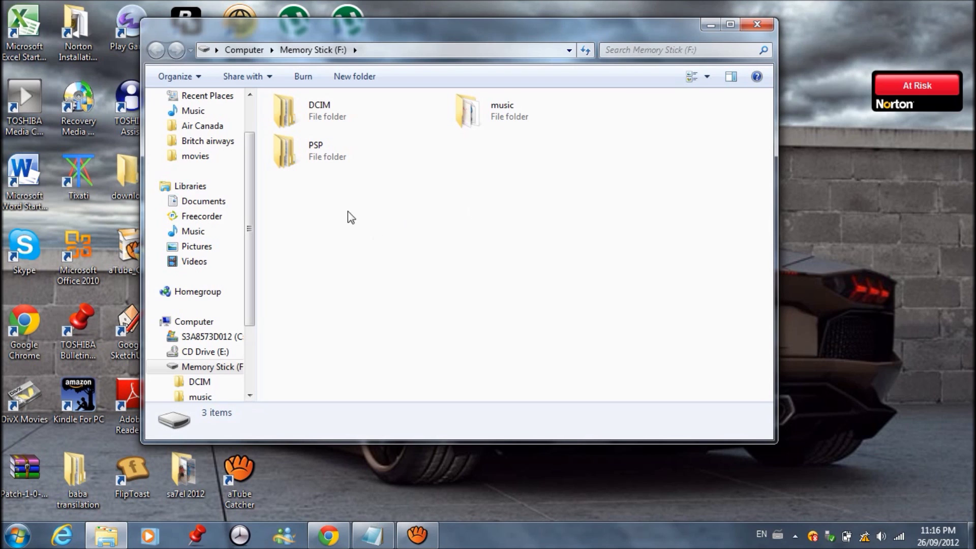
click(314, 163)
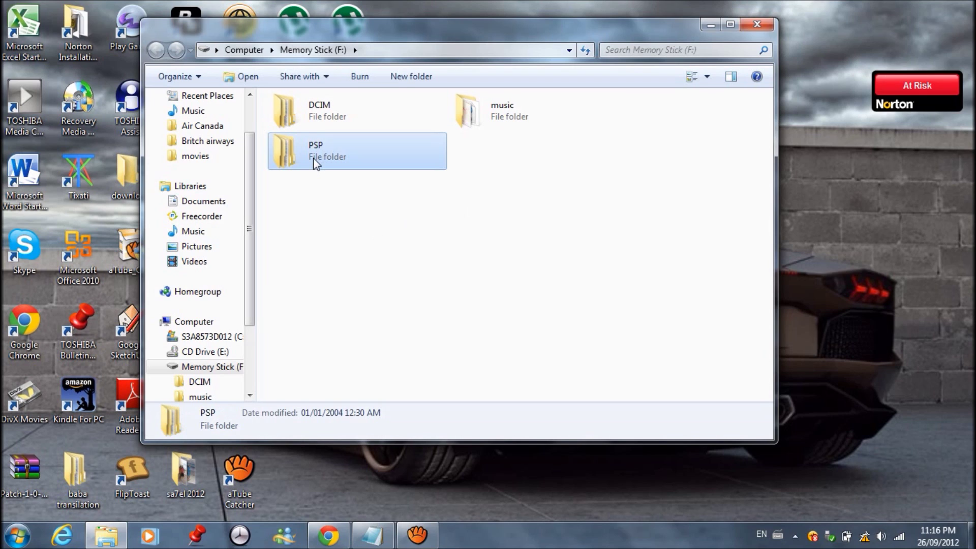
double_click(315, 162)
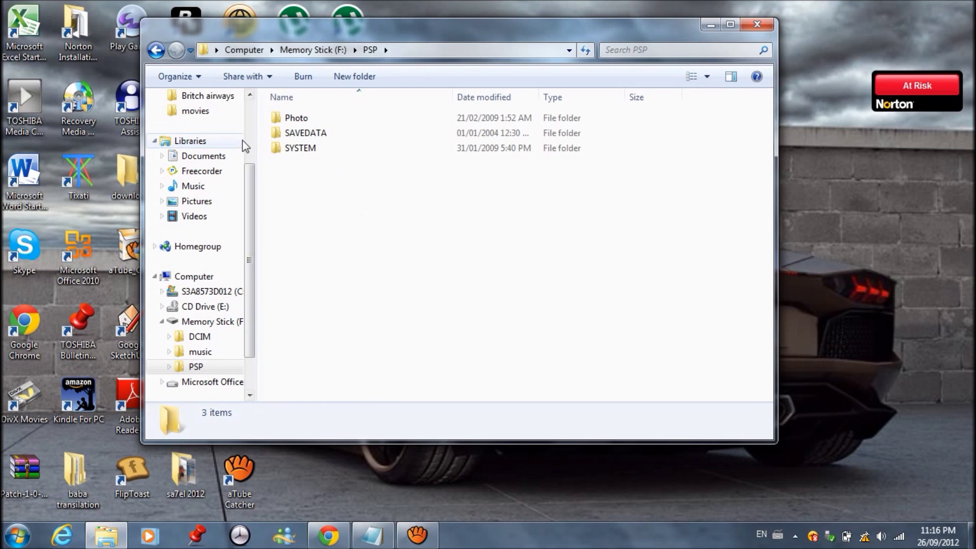
click(156, 50)
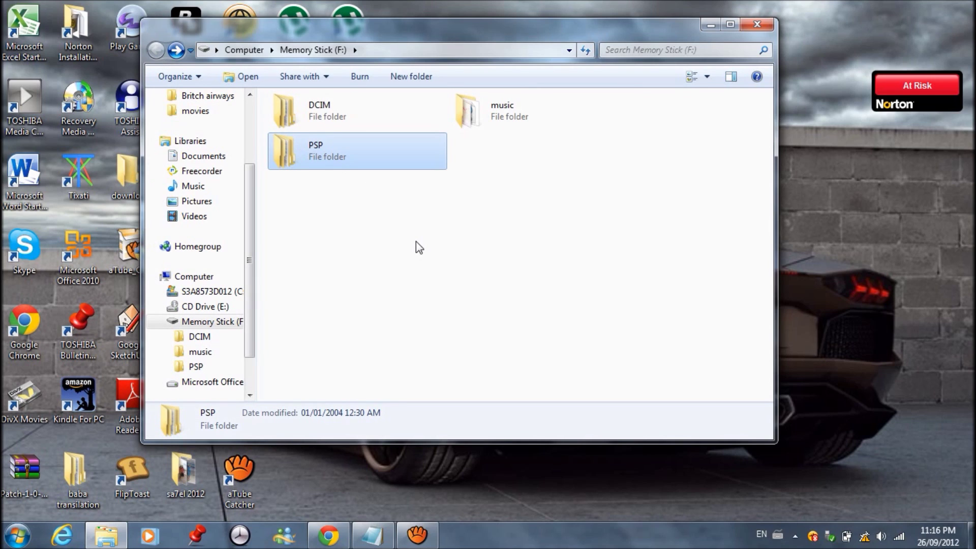
Add a new folder named 'video' beside DCIM, music and PSP on Memory Stick (F:).
right_click(499, 209)
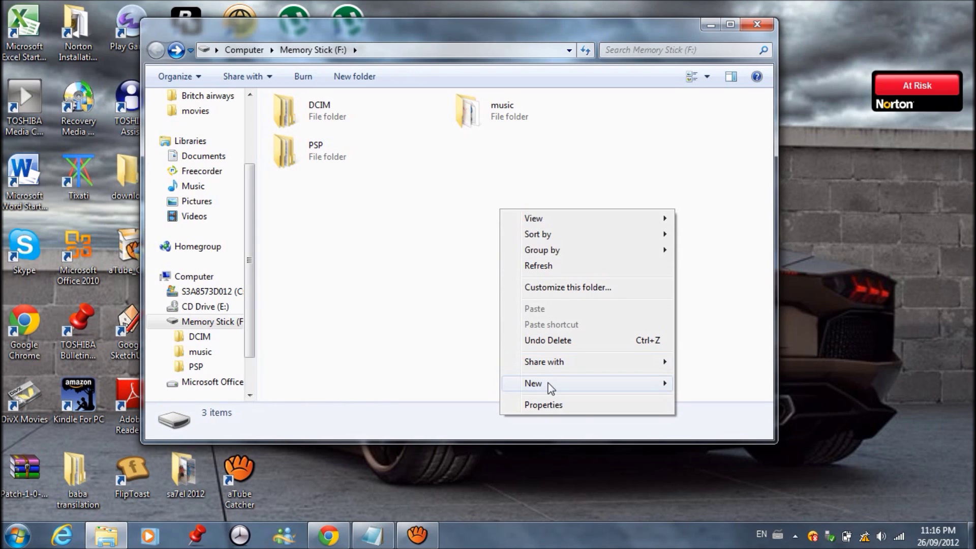
mouse_move(549, 382)
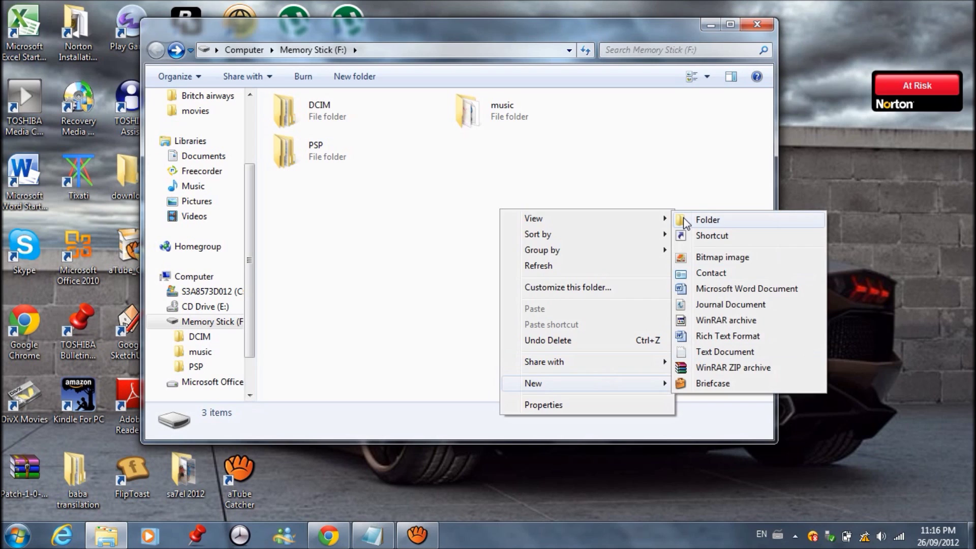
click(685, 222)
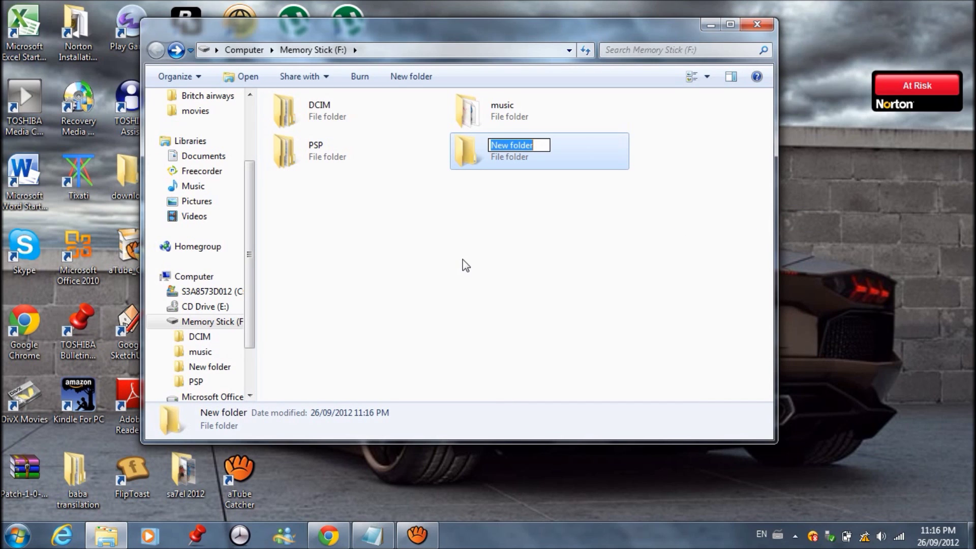
key(BackSpace)
text(vid)
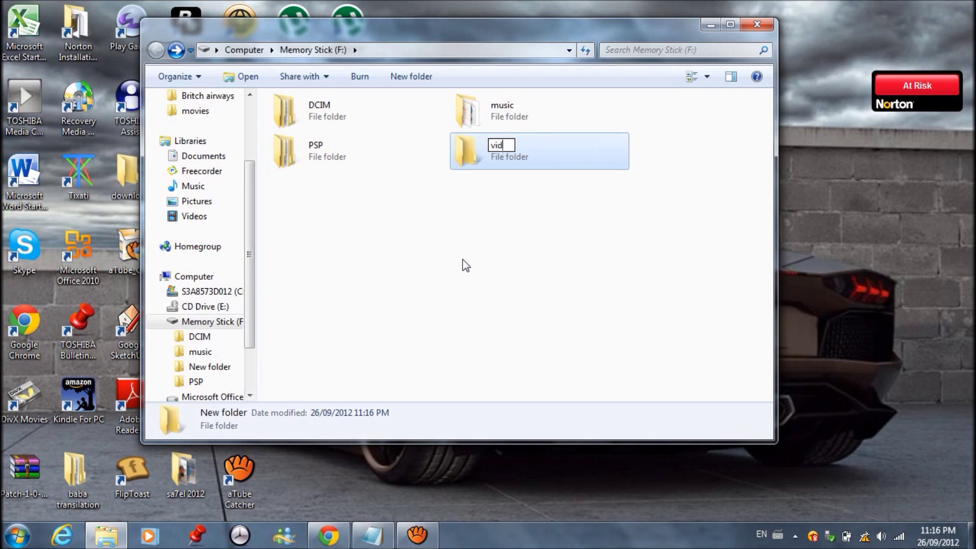
text(eo)
click(471, 195)
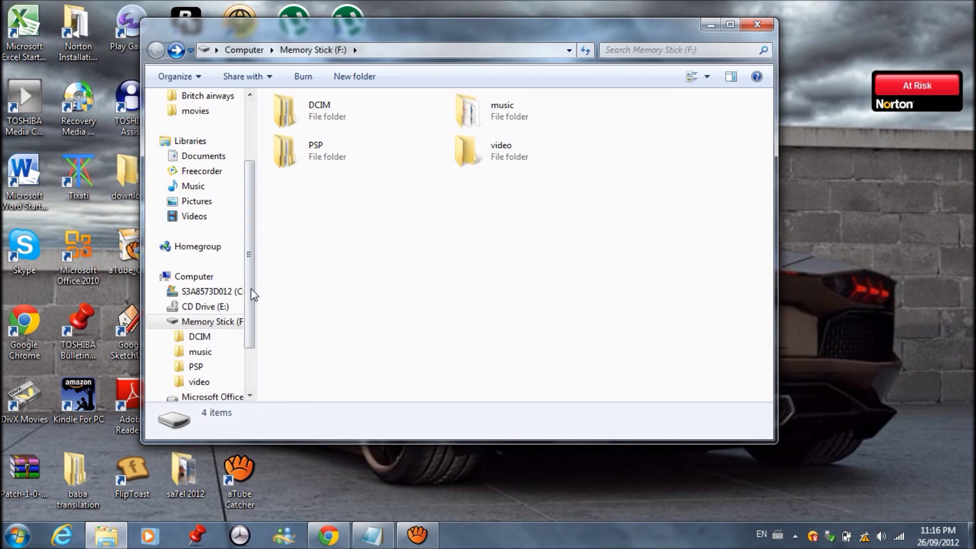
Copy the second Sanofi Aventis video from my videos, then go to Memory Stick (F:).
scroll(243, 284, up, 1)
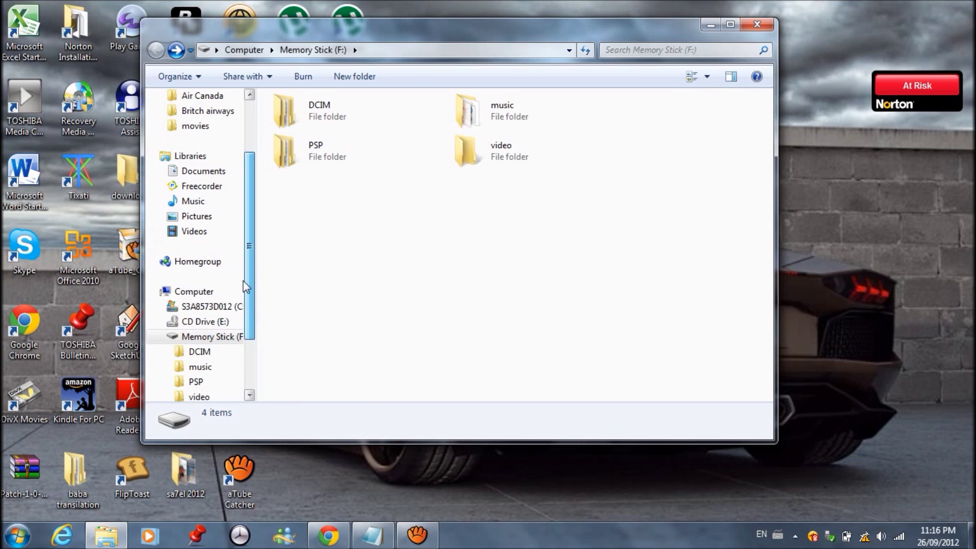
click(162, 231)
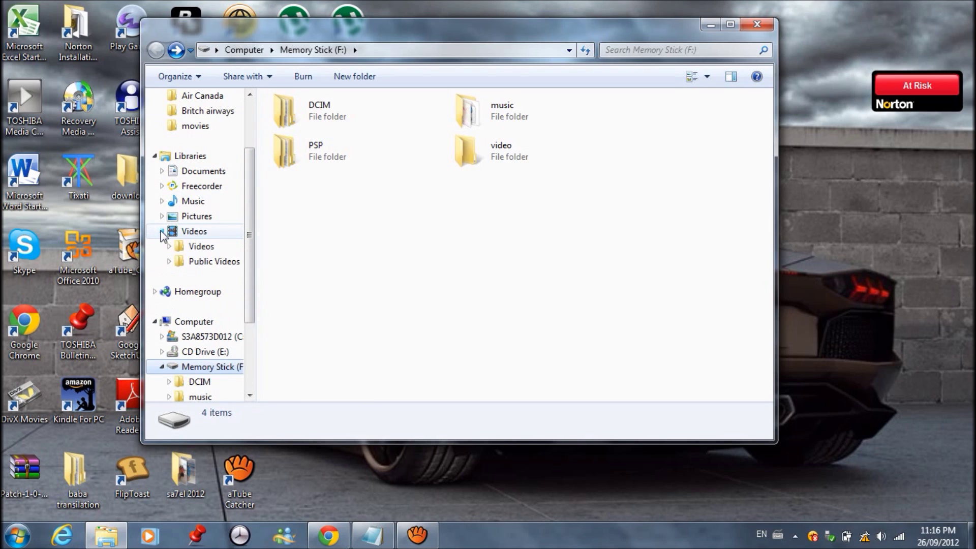
click(169, 247)
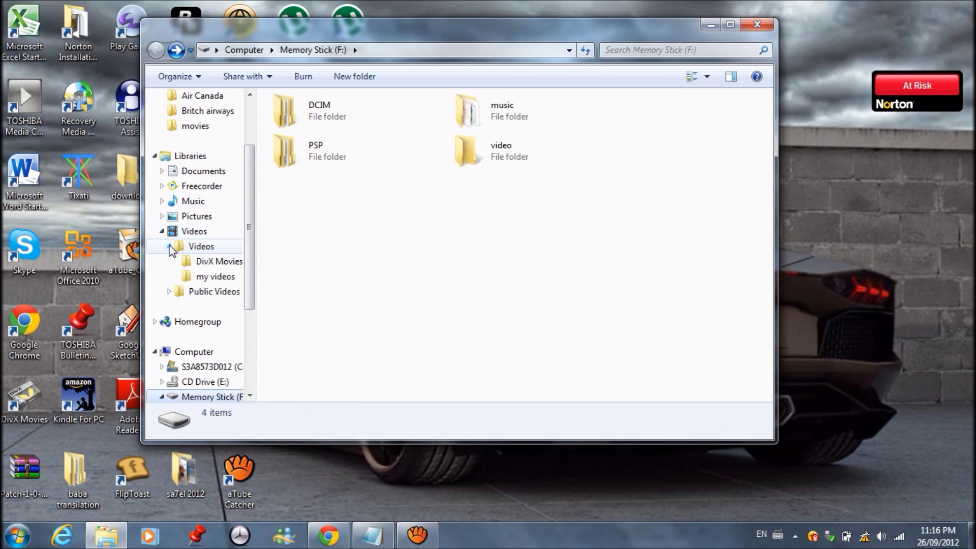
click(191, 277)
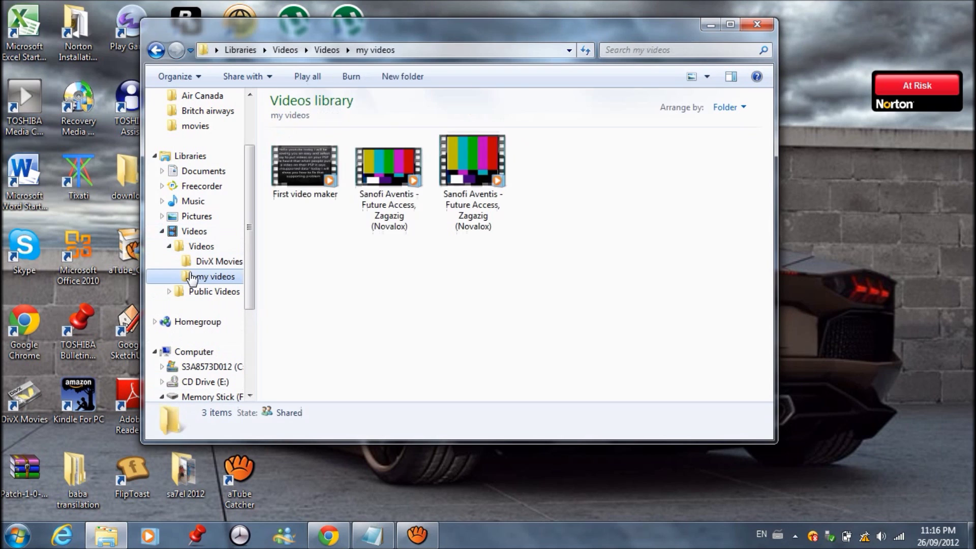
right_click(371, 190)
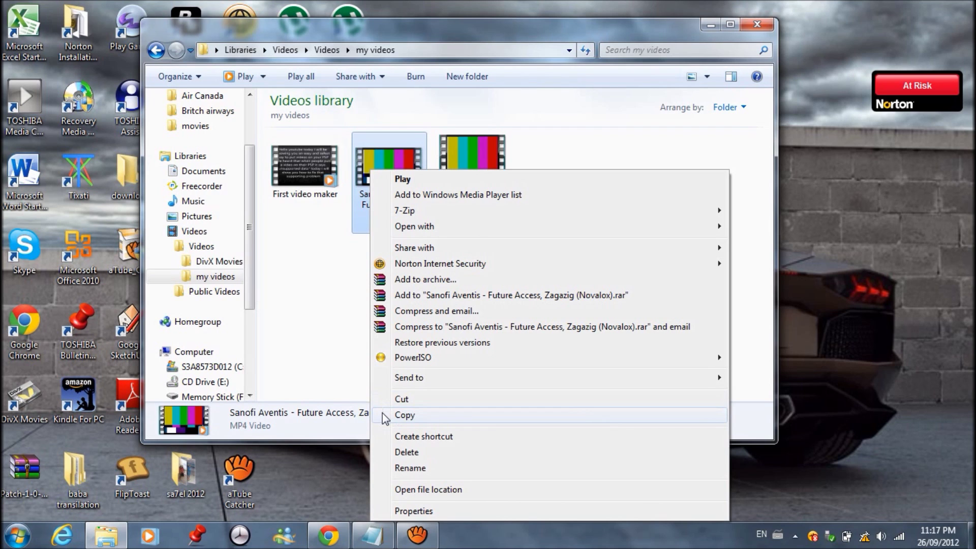
click(385, 417)
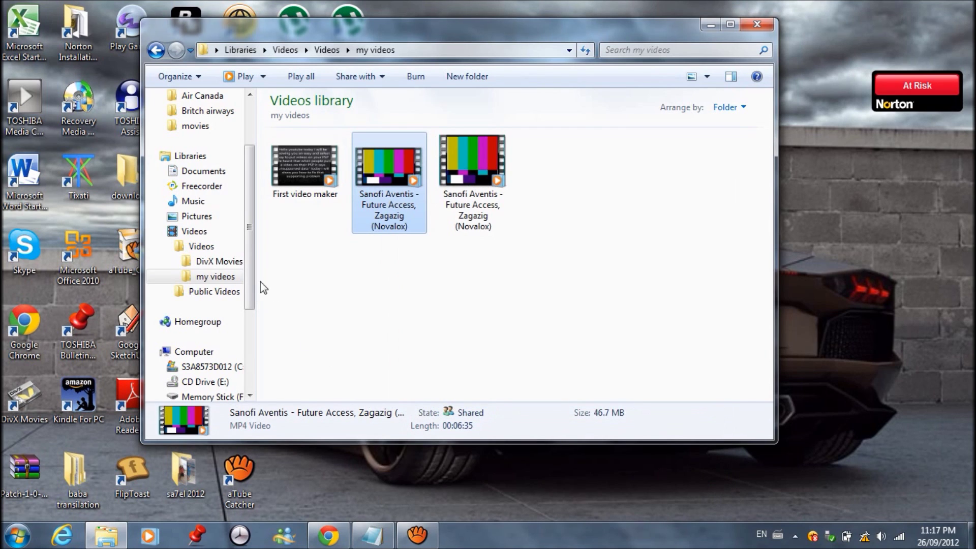
click(161, 397)
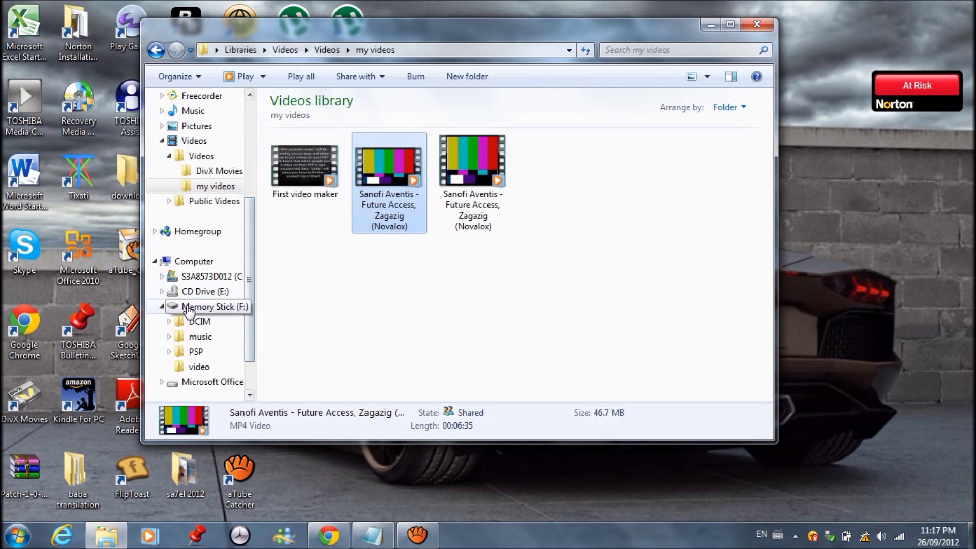
click(188, 308)
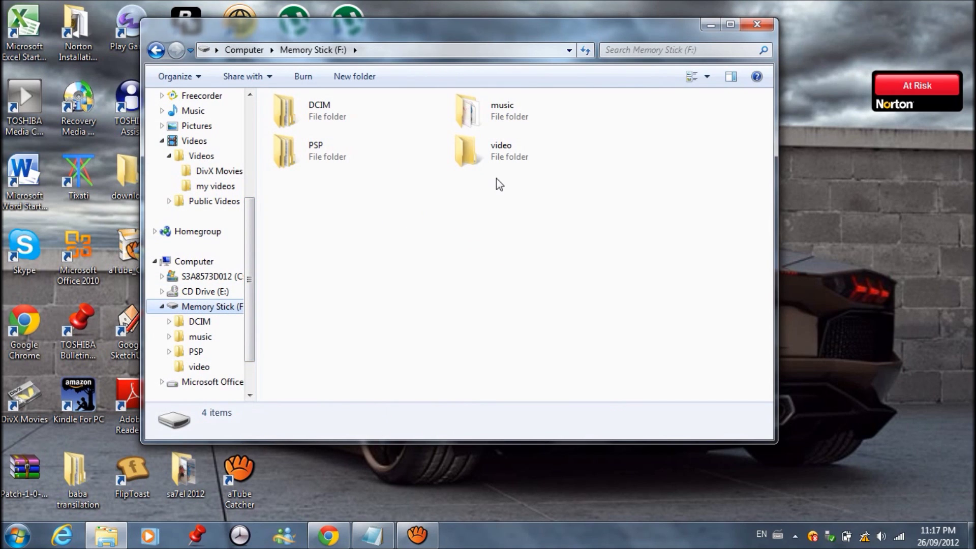
Paste the copied Sanofi Aventis video into the memory stick's video folder.
double_click(479, 152)
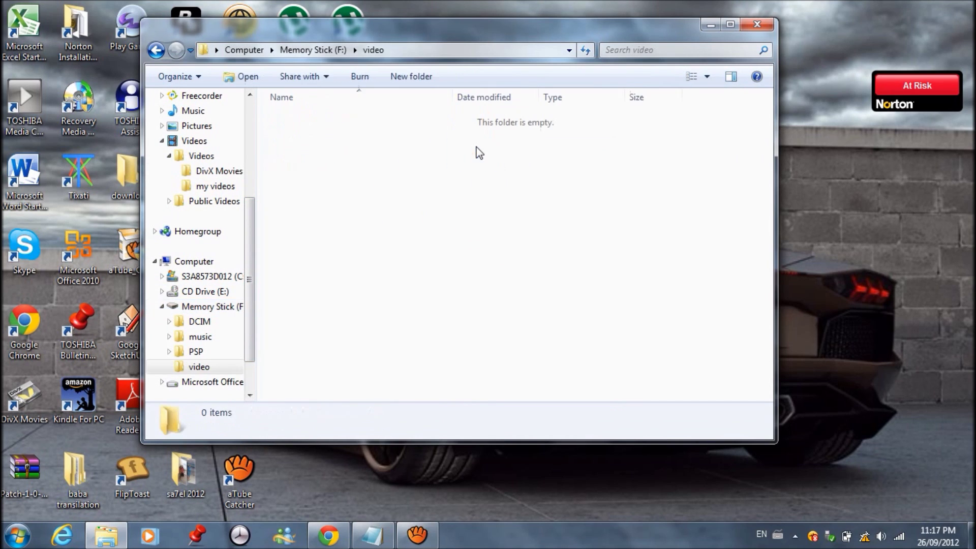
right_click(439, 260)
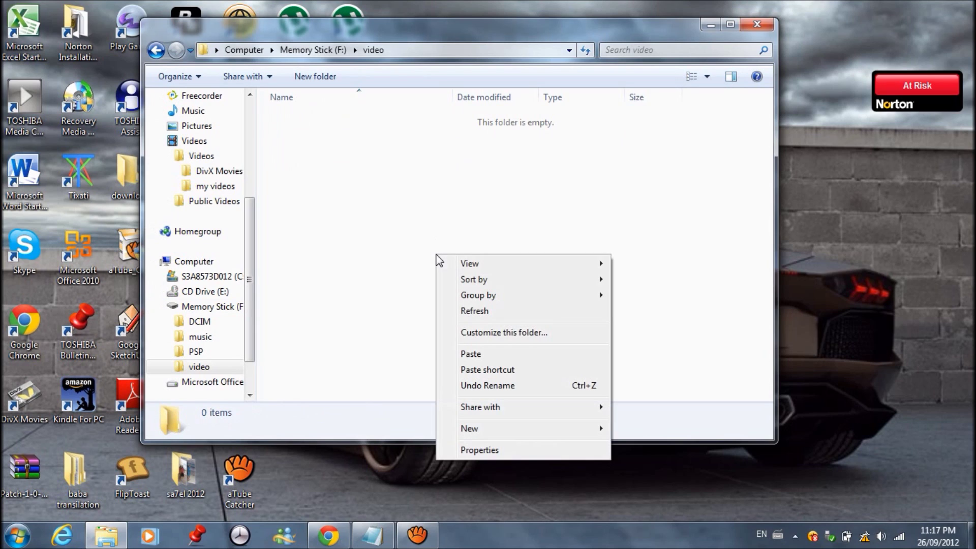
click(484, 356)
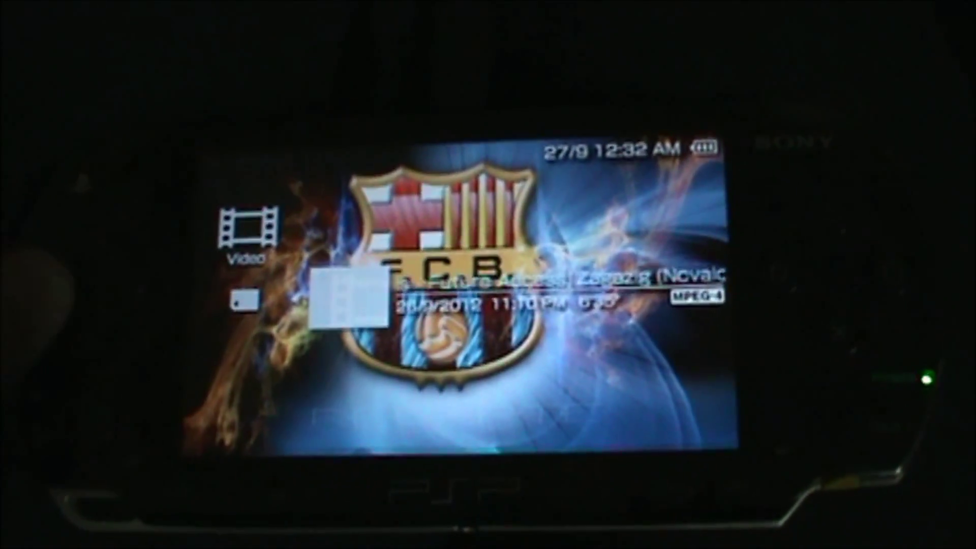
Back out of the PSP video list to the Memory Stick entry.
key(Escape)
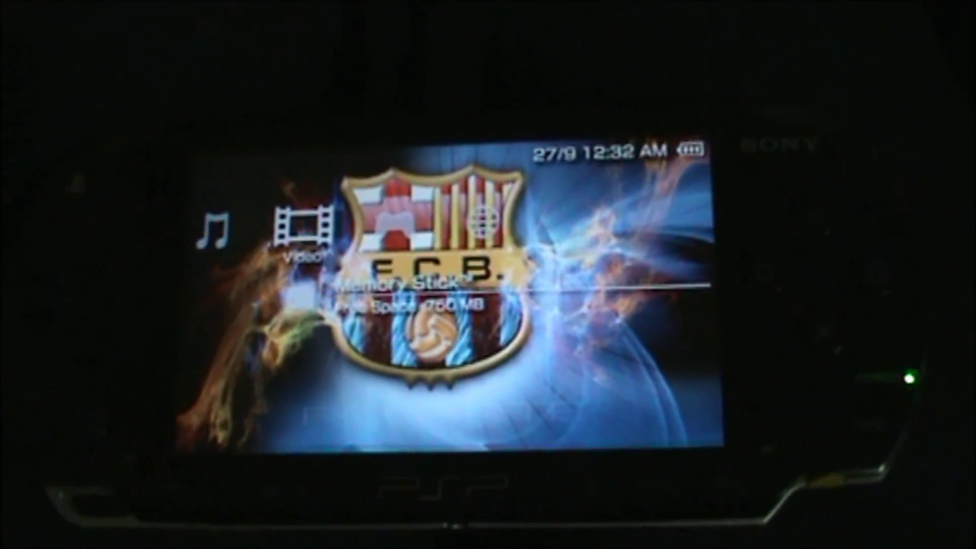